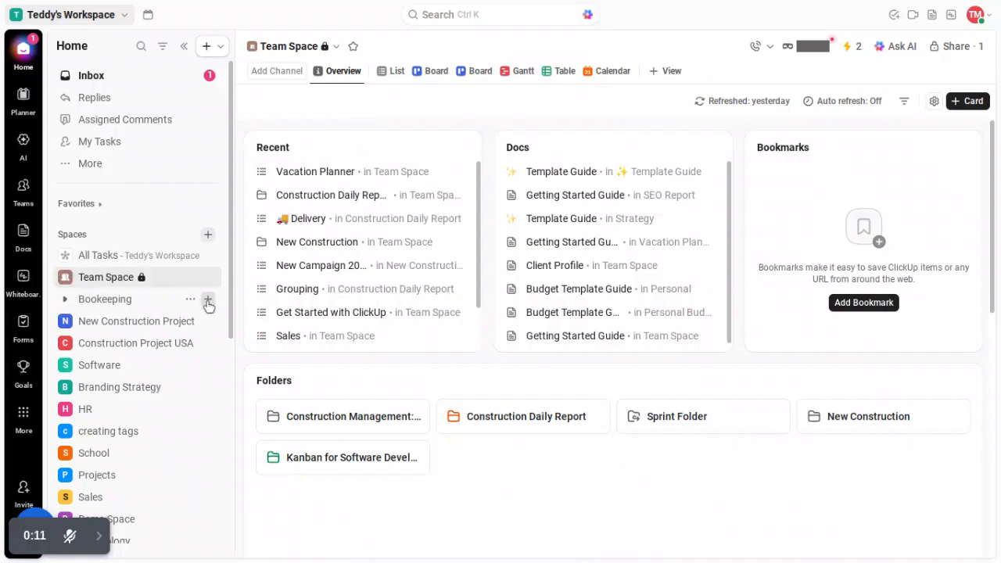
# Step: Examine what can be created in the Bookeeping space and browse the list of spaces, expanding How to Learn ClickUp
pyautogui.click(207, 302)
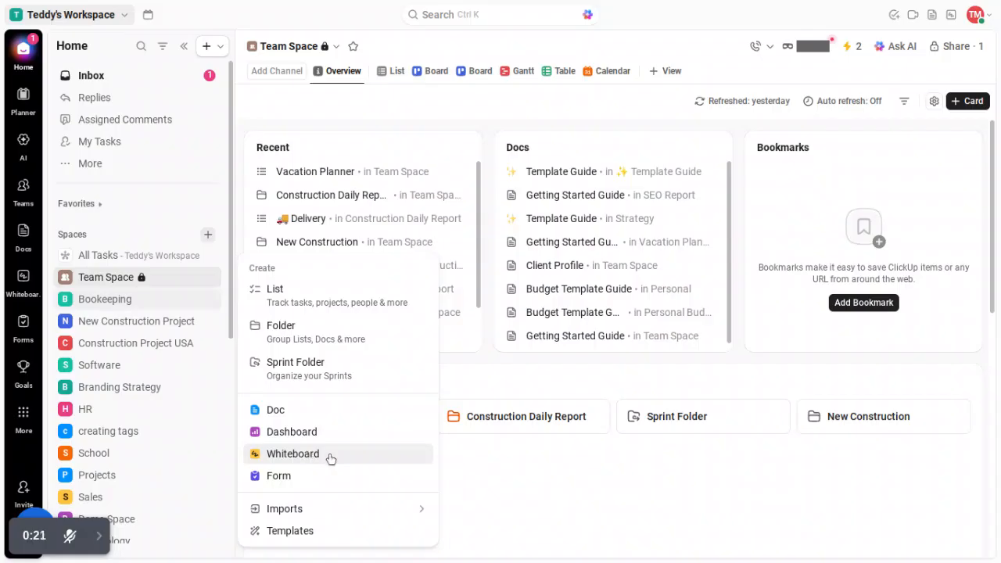
pyautogui.click(466, 468)
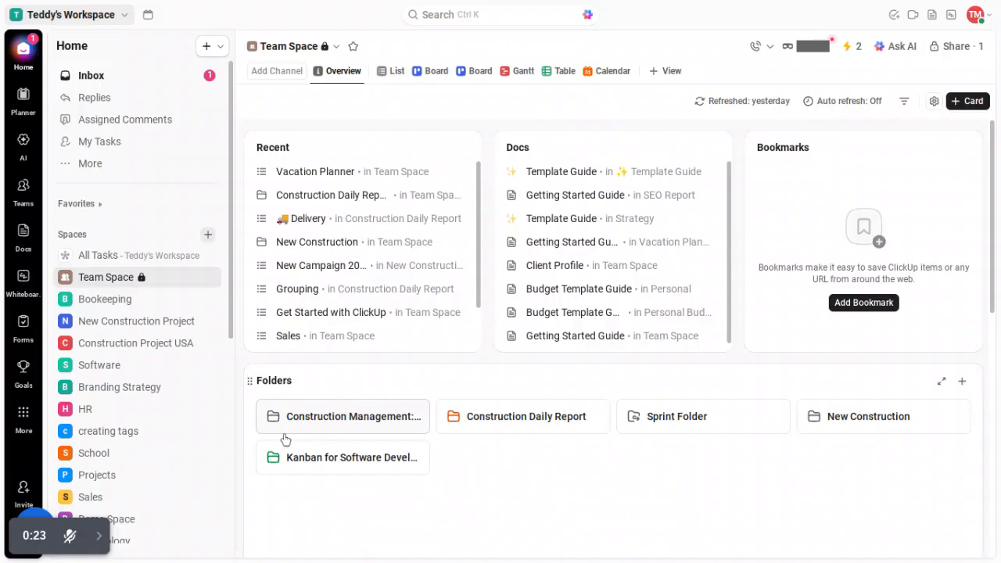
pyautogui.scroll(-5, 202, 396)
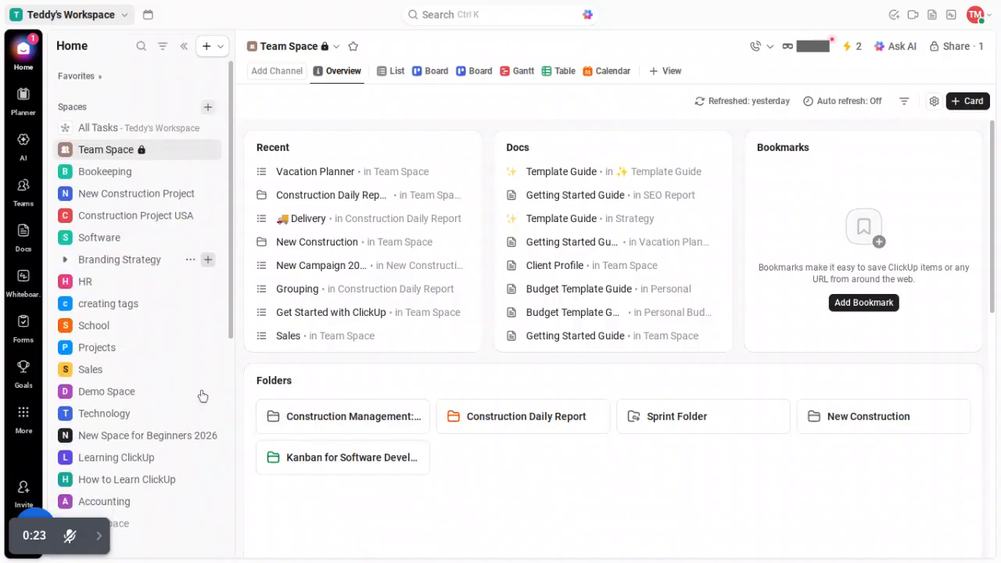
pyautogui.scroll(-2, 203, 396)
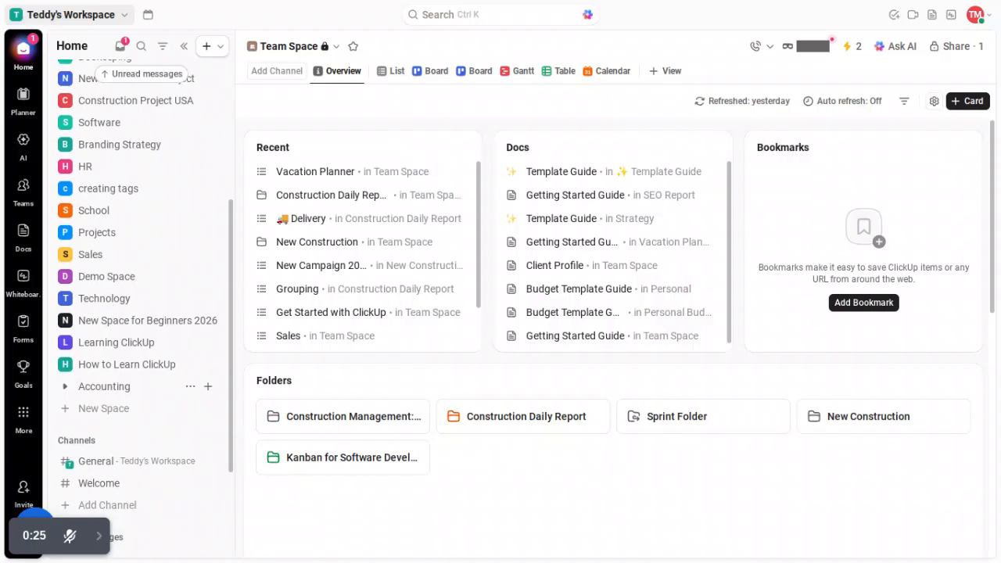
pyautogui.scroll(5, 202, 385)
pyautogui.scroll(1, 203, 387)
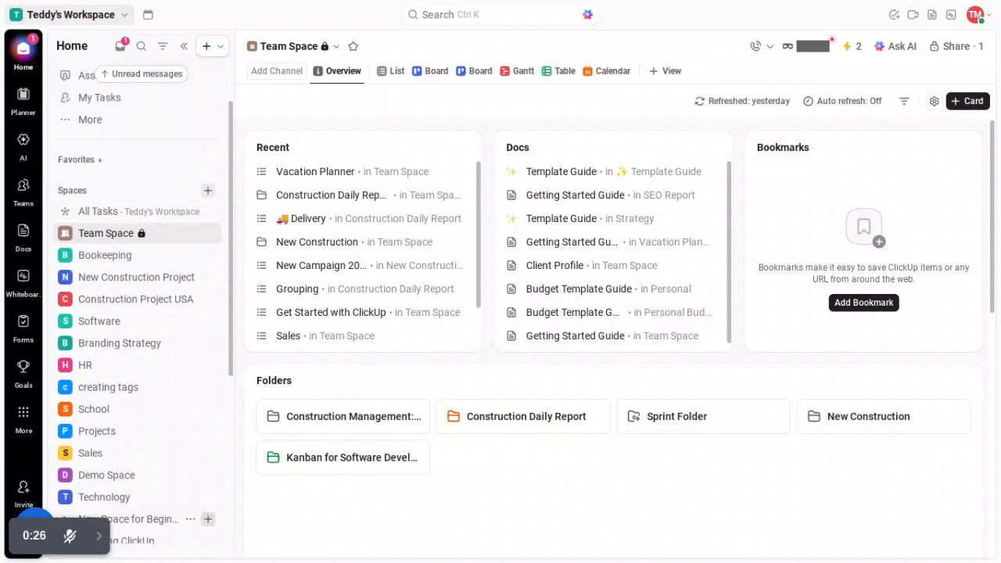
pyautogui.scroll(-3, 203, 386)
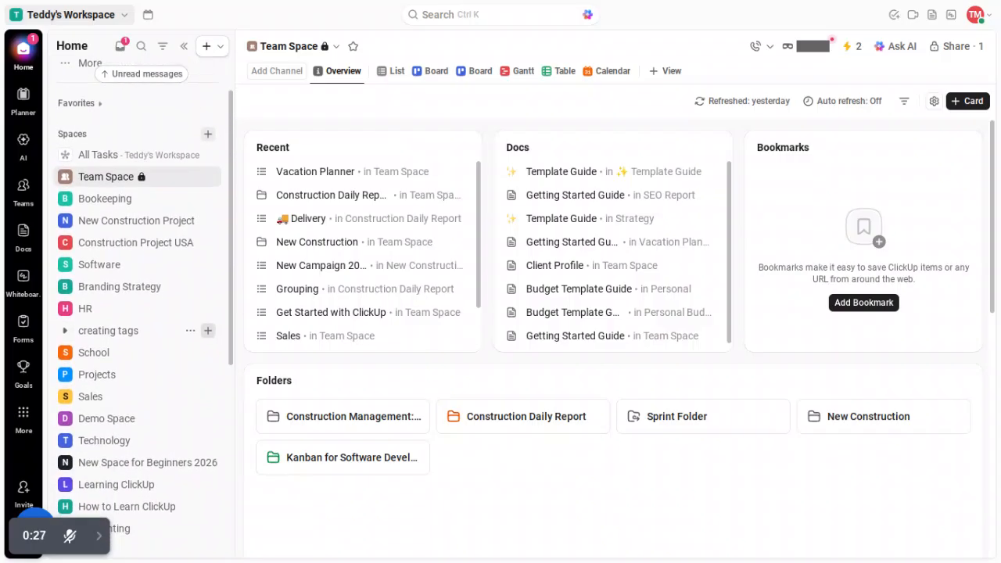
pyautogui.scroll(-1, 195, 372)
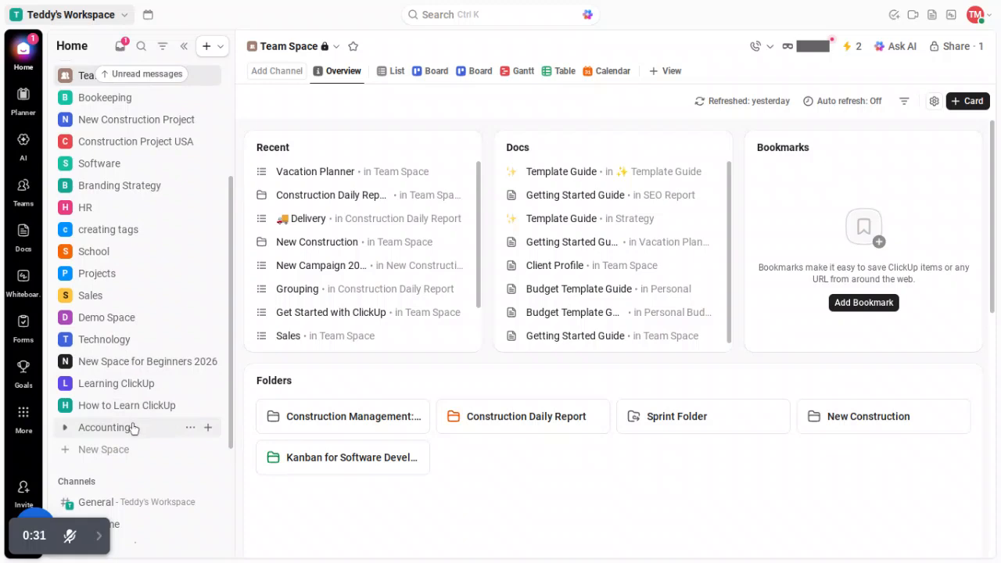
pyautogui.click(66, 405)
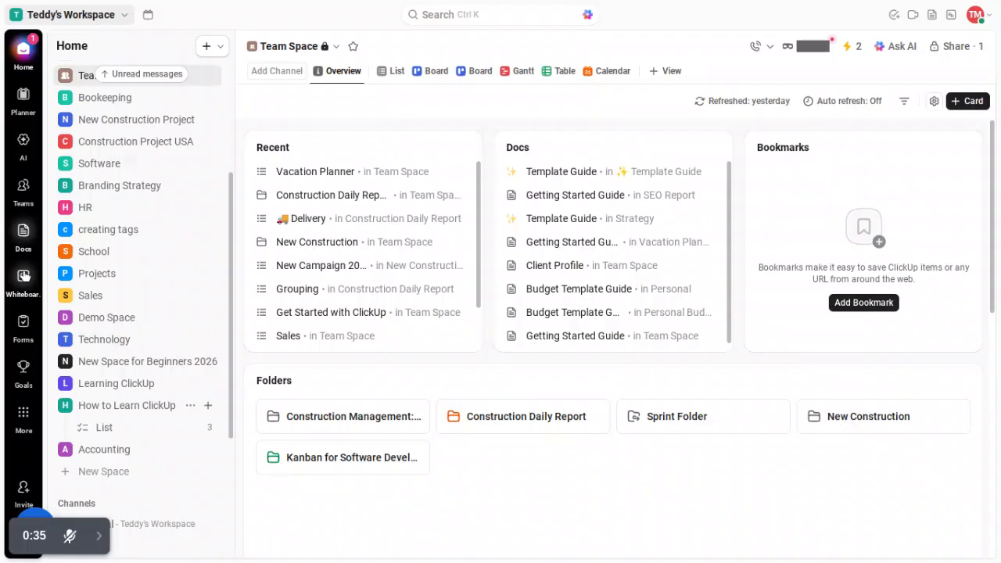
# Step: Open the most recent whiteboard and draw a rectangular frame in the upper-left area of its canvas
pyautogui.moveTo(24, 275)
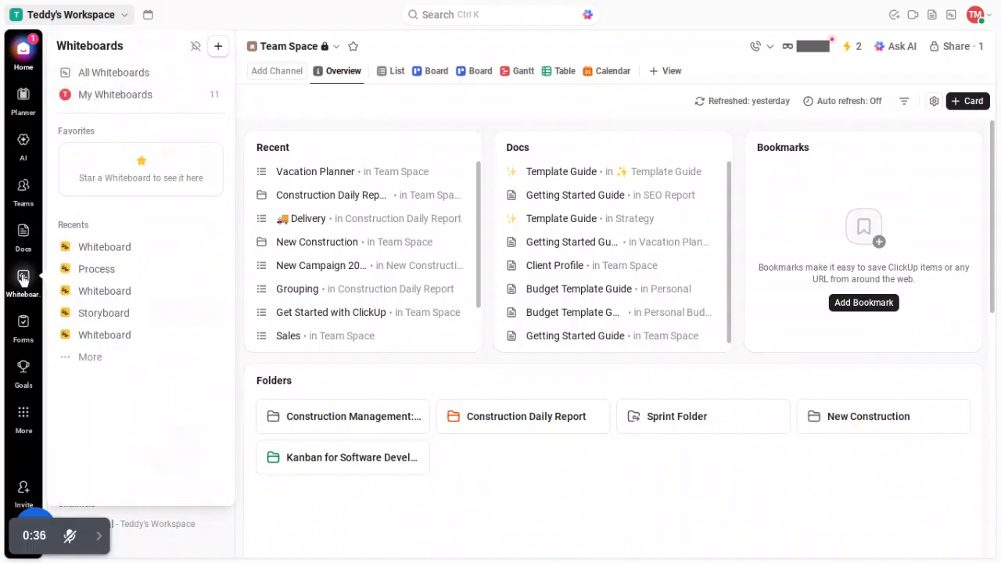
pyautogui.click(114, 248)
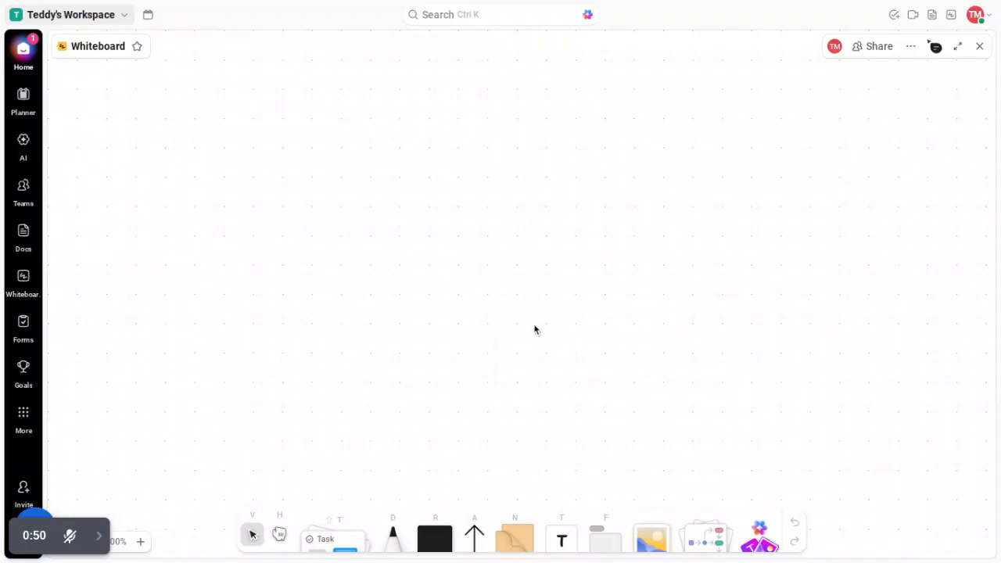
pyautogui.click(605, 536)
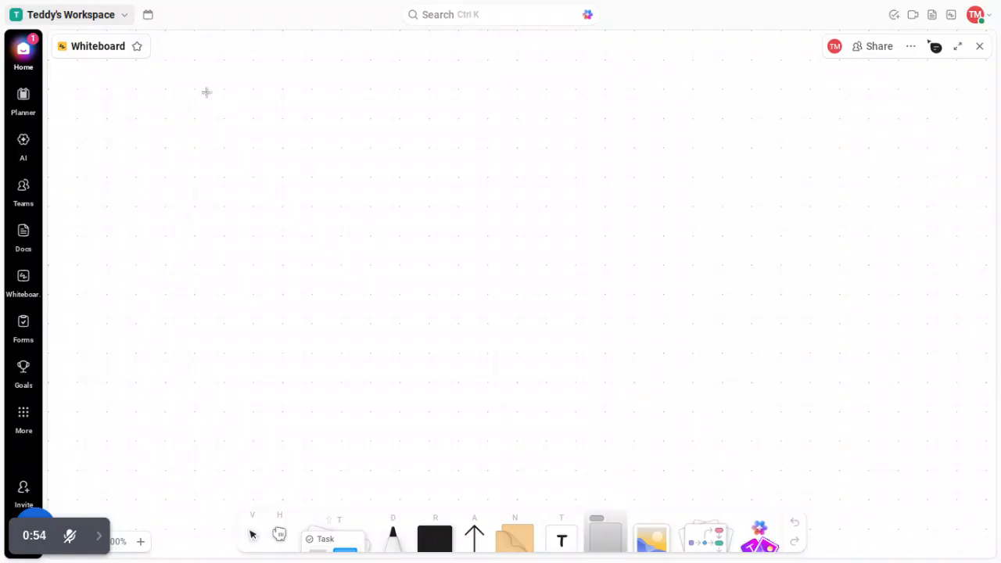
pyautogui.moveTo(201, 90); pyautogui.dragTo(352, 197)
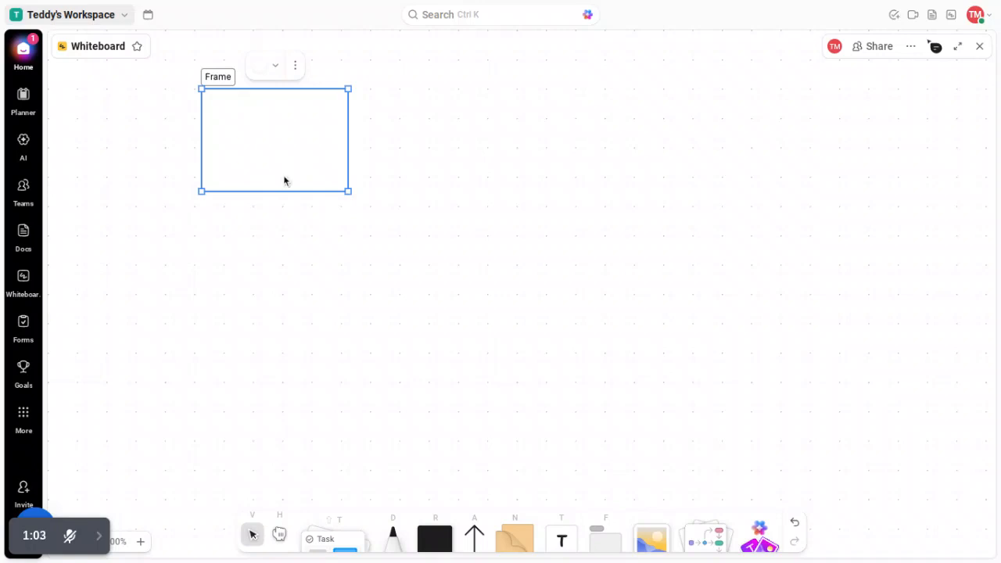
# Step: Add the text "Flowchart" inside the frame
pyautogui.click(558, 533)
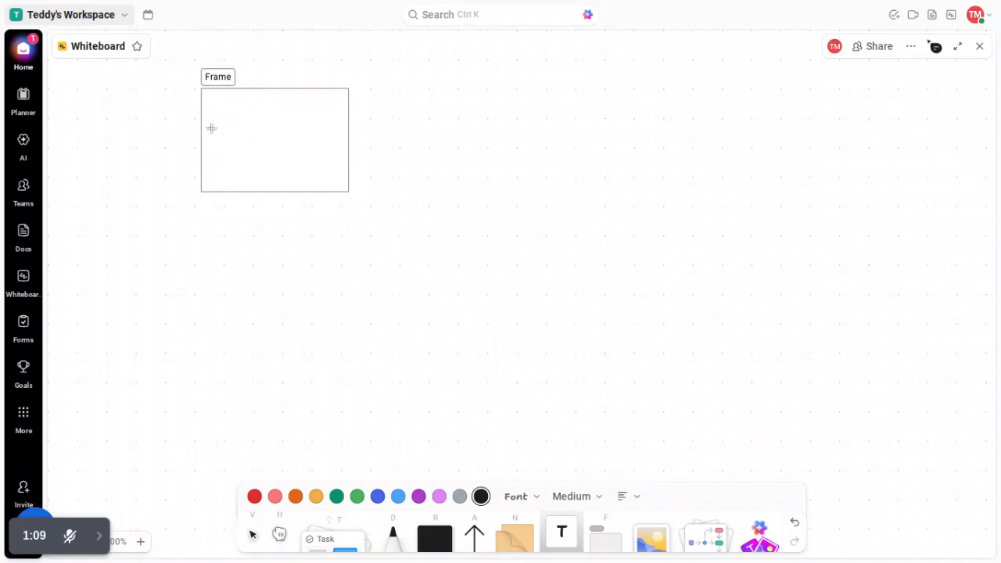
pyautogui.click(209, 127)
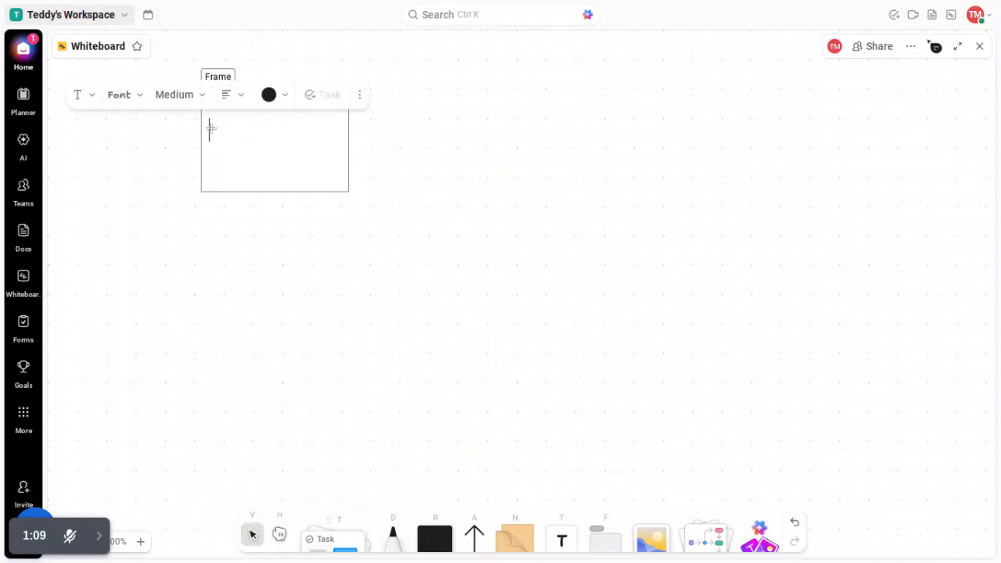
pyautogui.write('Flow')
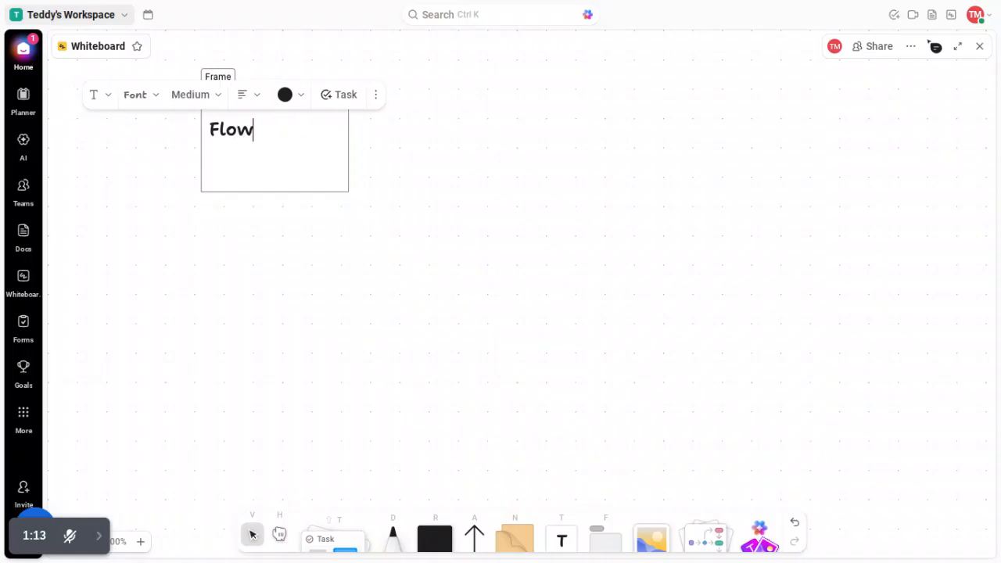
pyautogui.write('ch')
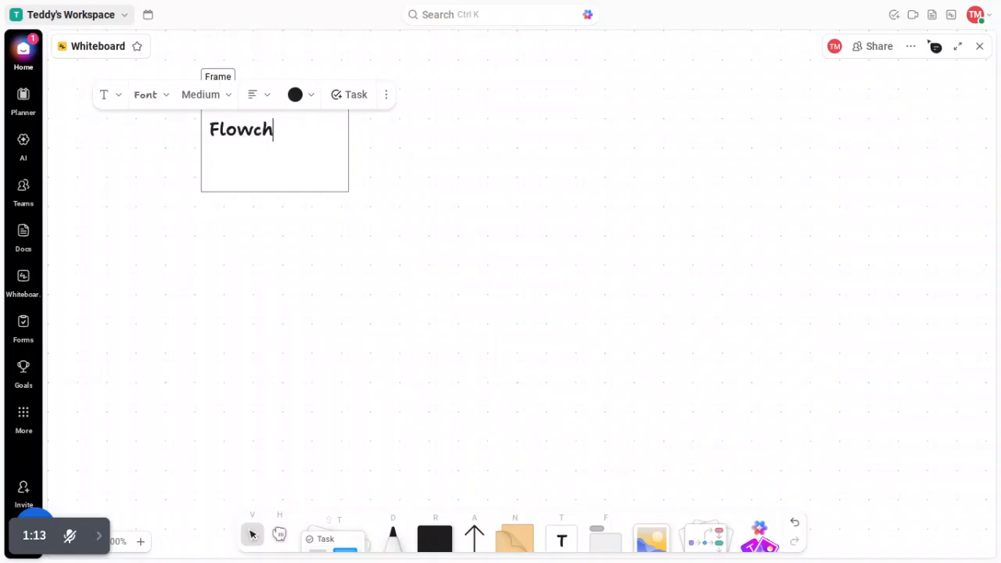
pyautogui.write('art')
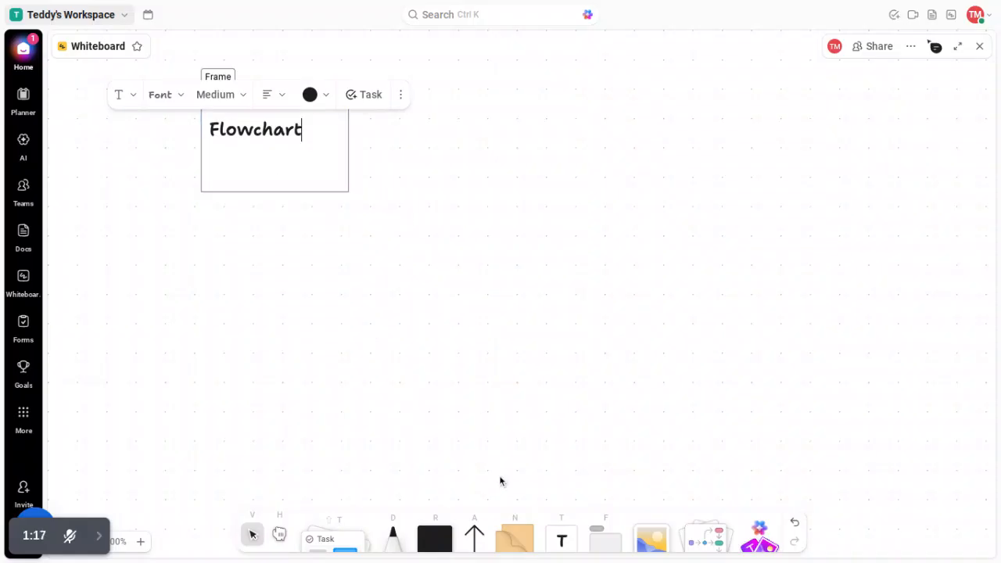
# Step: Draw an elbow arrow from the Flowchart frame's bottom edge down and to the right, and add a second frame at its tip
pyautogui.click(478, 539)
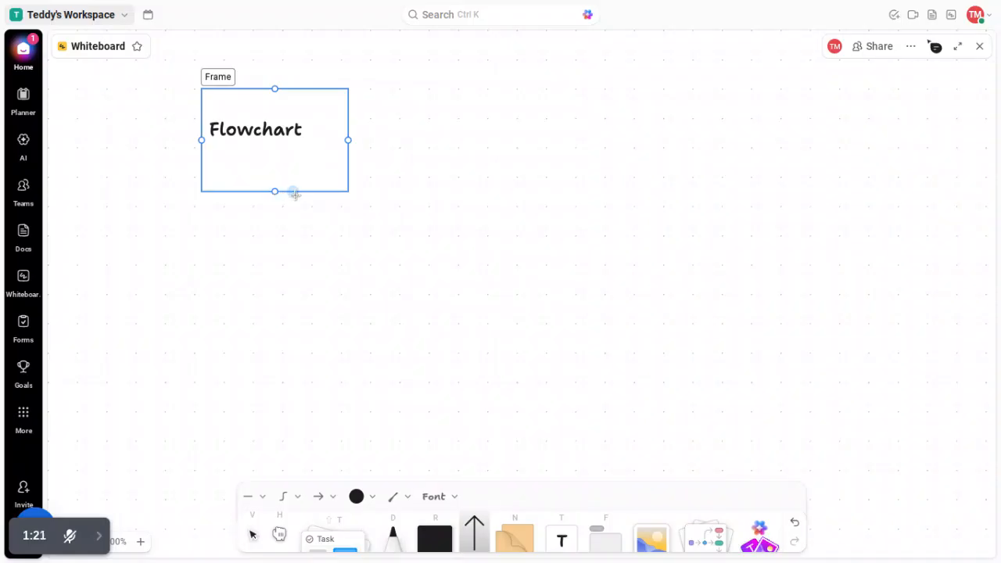
pyautogui.moveTo(294, 194); pyautogui.dragTo(441, 272)
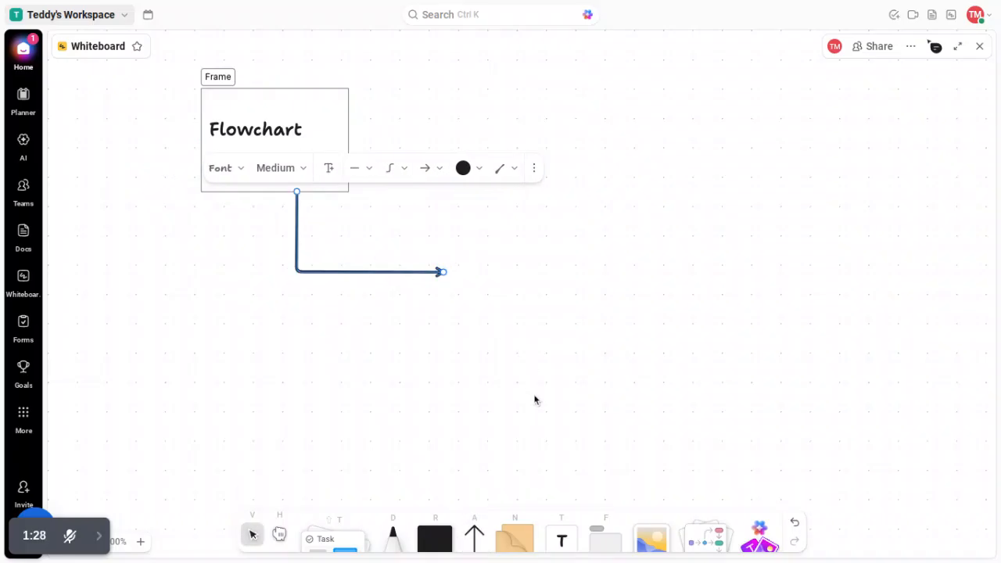
pyautogui.click(604, 533)
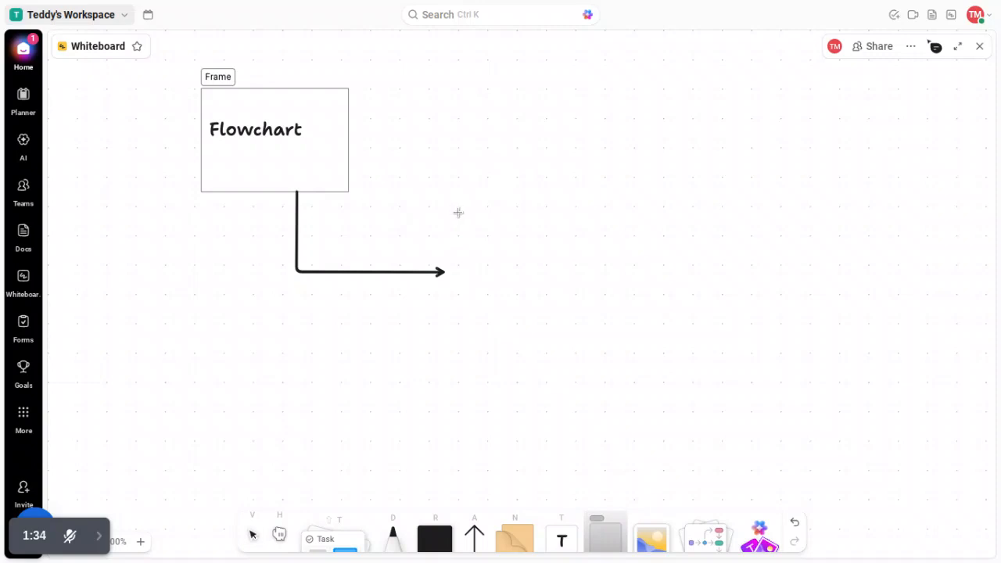
pyautogui.moveTo(459, 213); pyautogui.dragTo(583, 331)
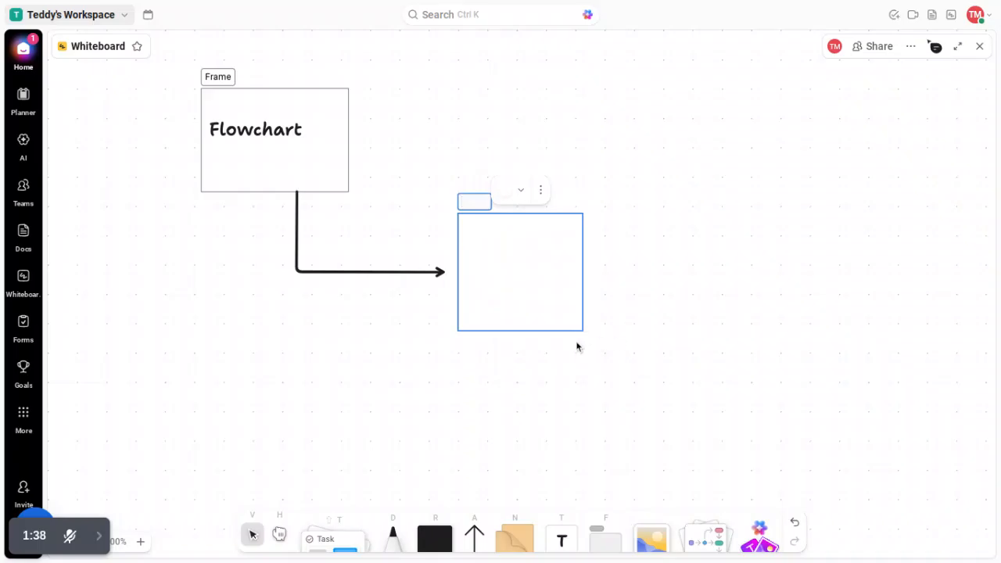
# Step: Add the text "Flowchart Dev" inside the second frame
pyautogui.click(561, 529)
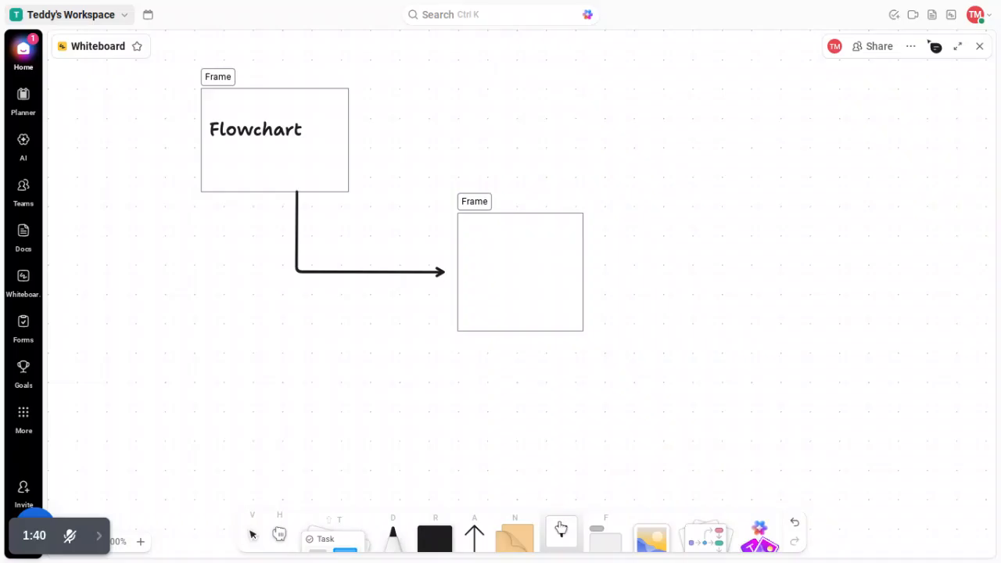
pyautogui.click(560, 529)
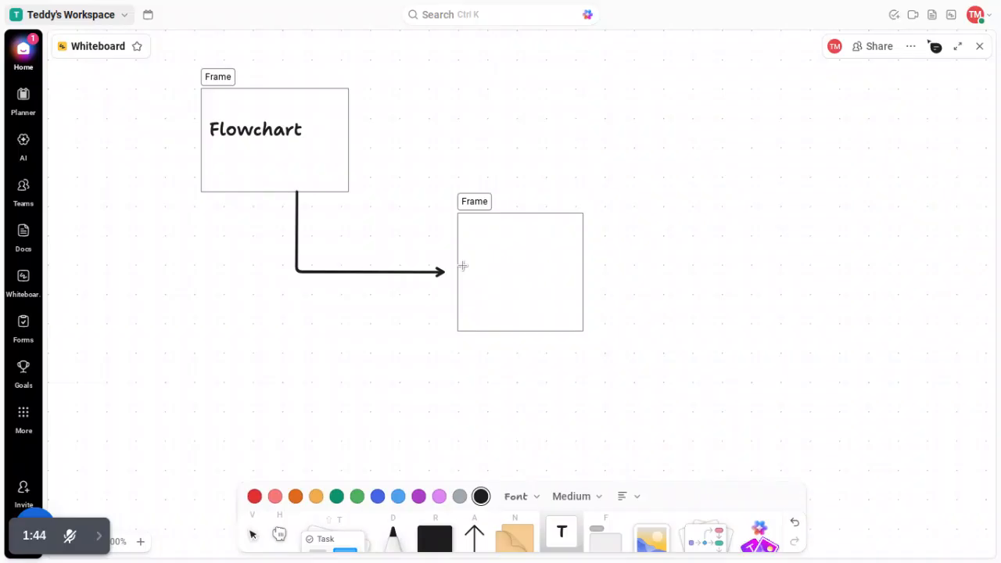
pyautogui.press('Escape')
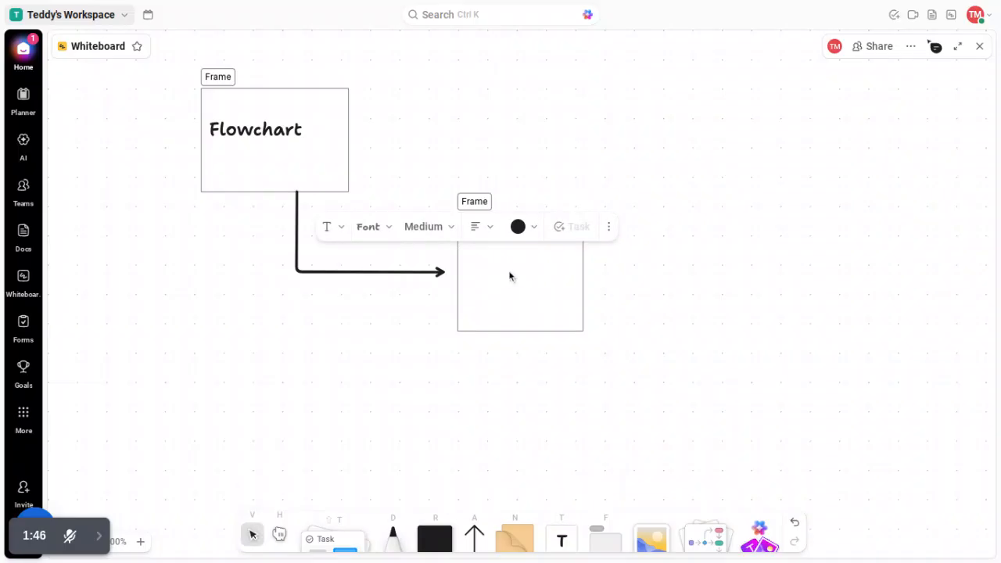
pyautogui.write('Fl')
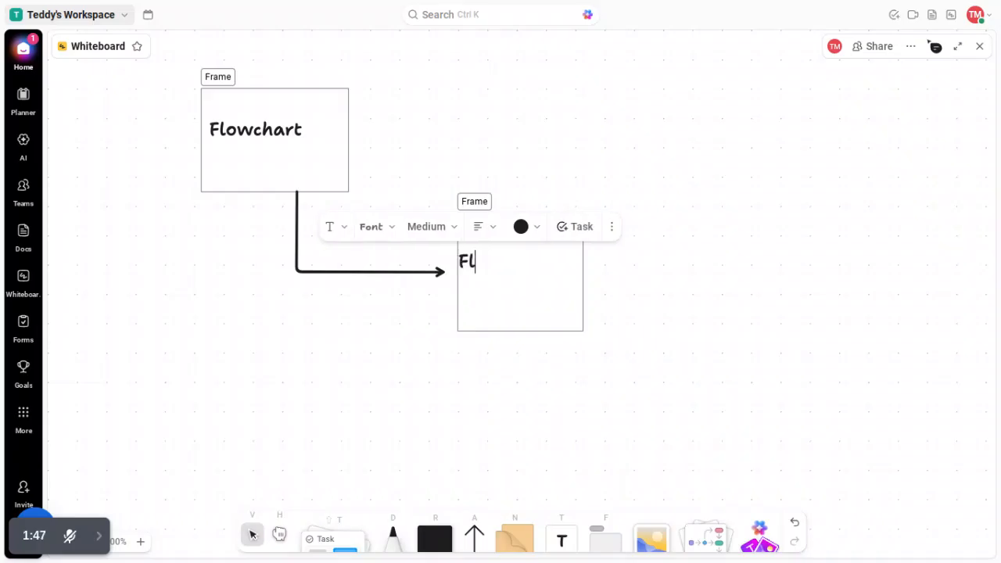
pyautogui.write('owc')
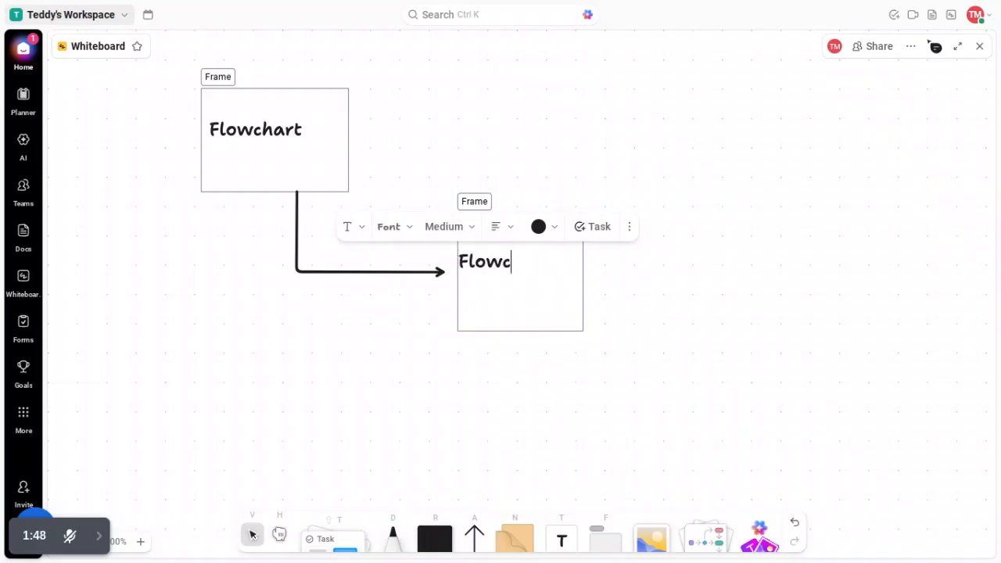
pyautogui.write('hat')
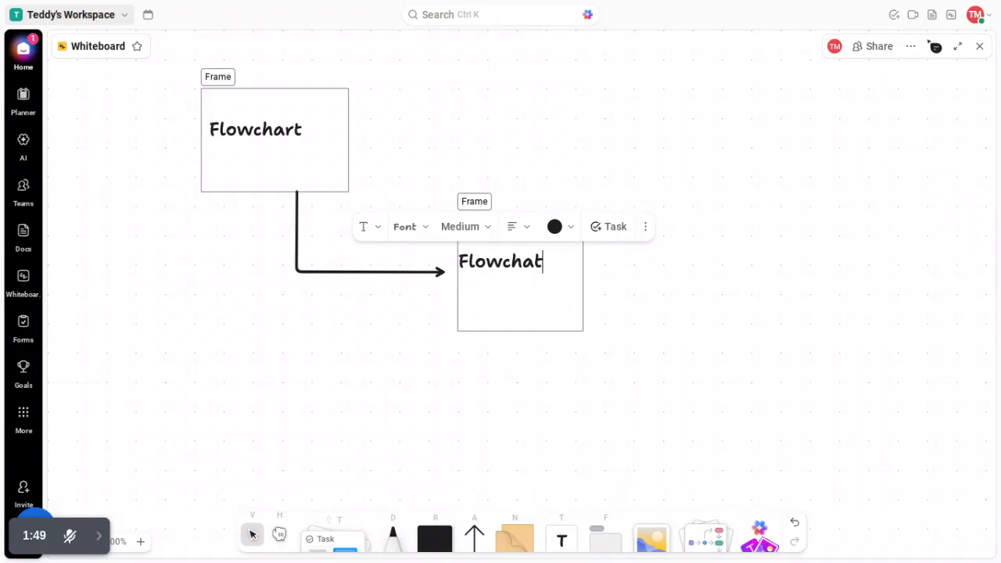
pyautogui.press('BackSpace')
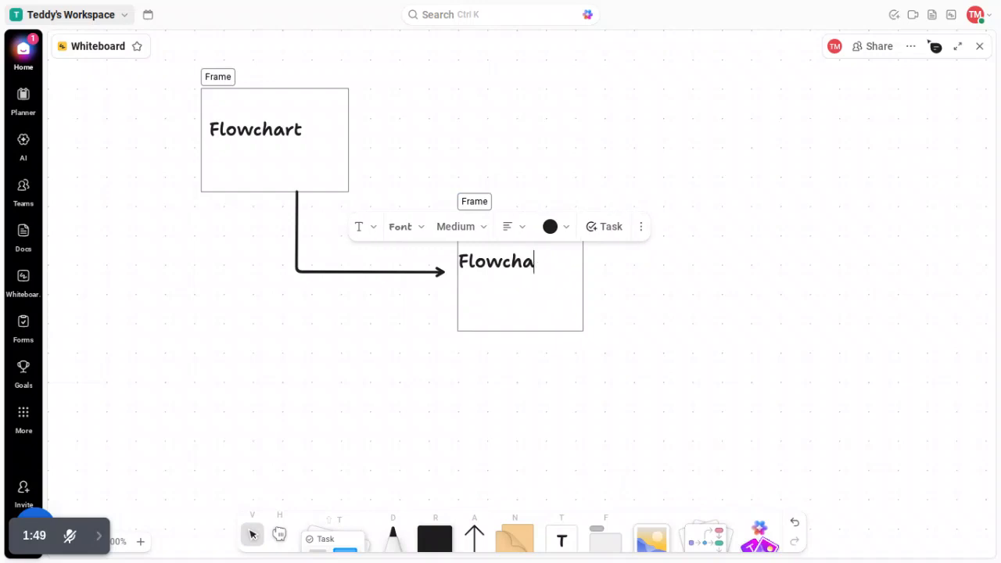
pyautogui.write('rt ')
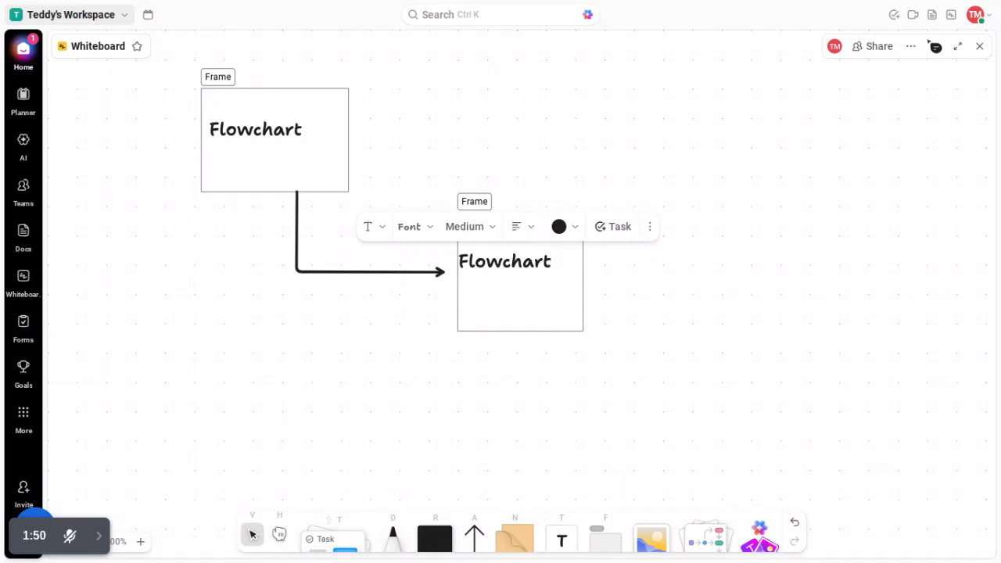
pyautogui.write('Dev')
pyautogui.click(663, 306)
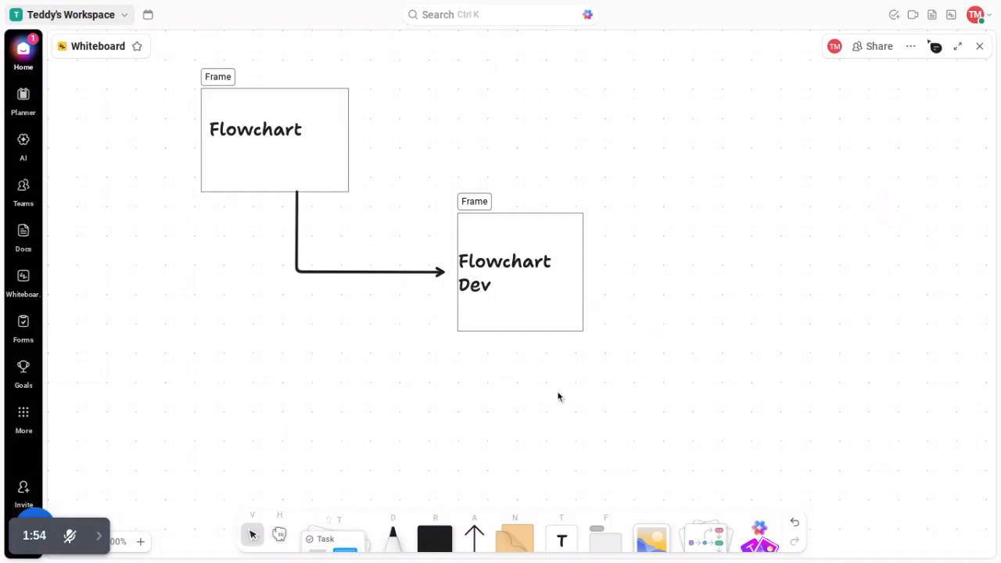
# Step: Draw an elbow arrow from the top of the Flowchart Dev frame up and to the right, and add a third frame at its tip
pyautogui.click(477, 527)
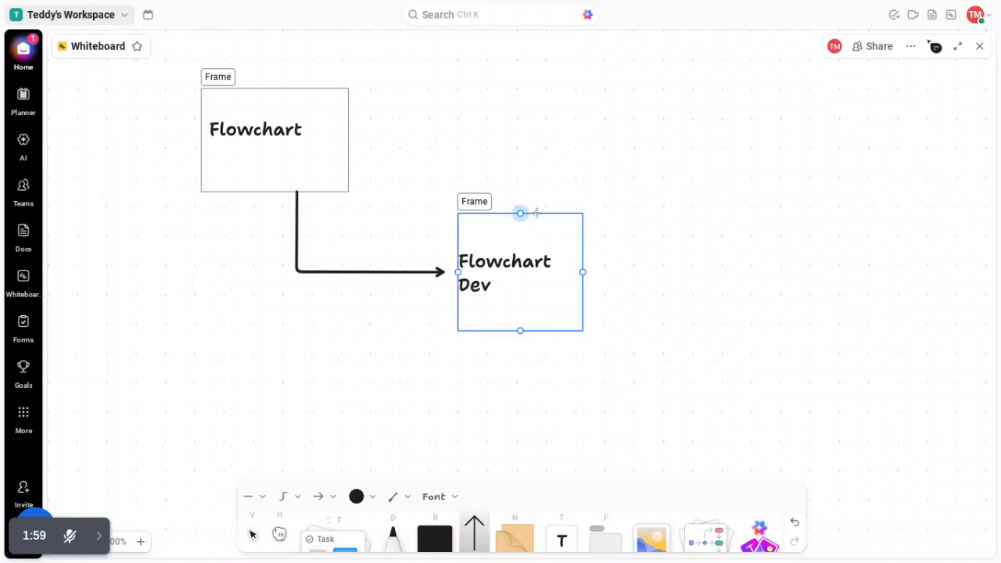
pyautogui.moveTo(536, 201)
pyautogui.mouseDown()
pyautogui.moveTo(545, 141)
pyautogui.moveTo(679, 134)
pyautogui.mouseUp()
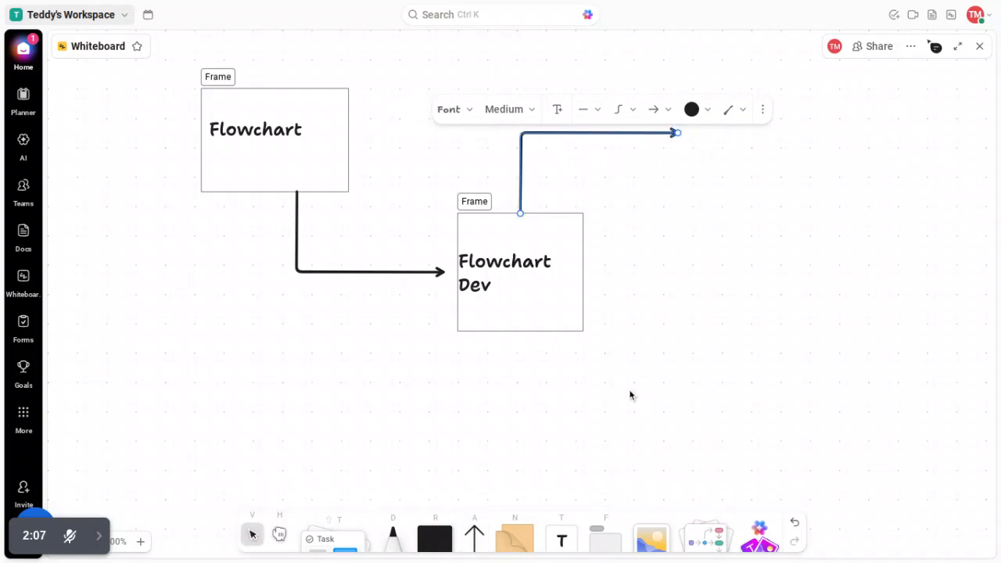
pyautogui.click(608, 521)
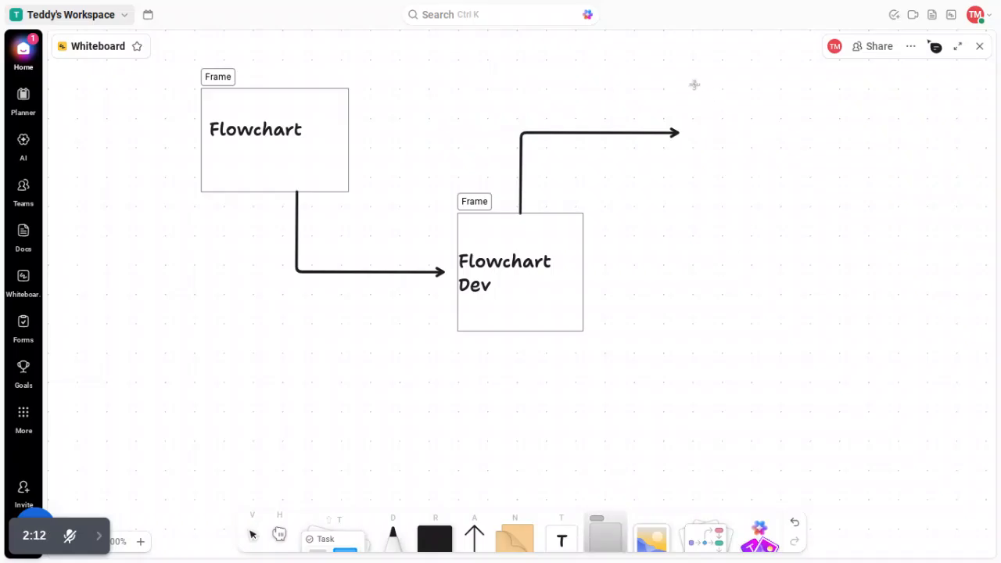
pyautogui.moveTo(693, 84); pyautogui.dragTo(813, 206)
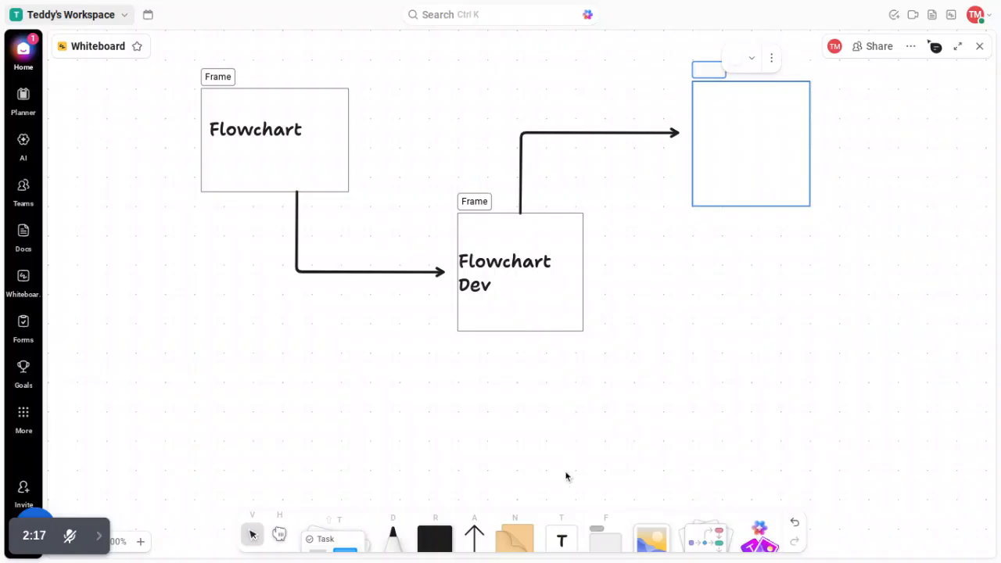
# Step: Add the text "Flowchart" inside the third frame, at the tip of the upper arrow
pyautogui.click(561, 530)
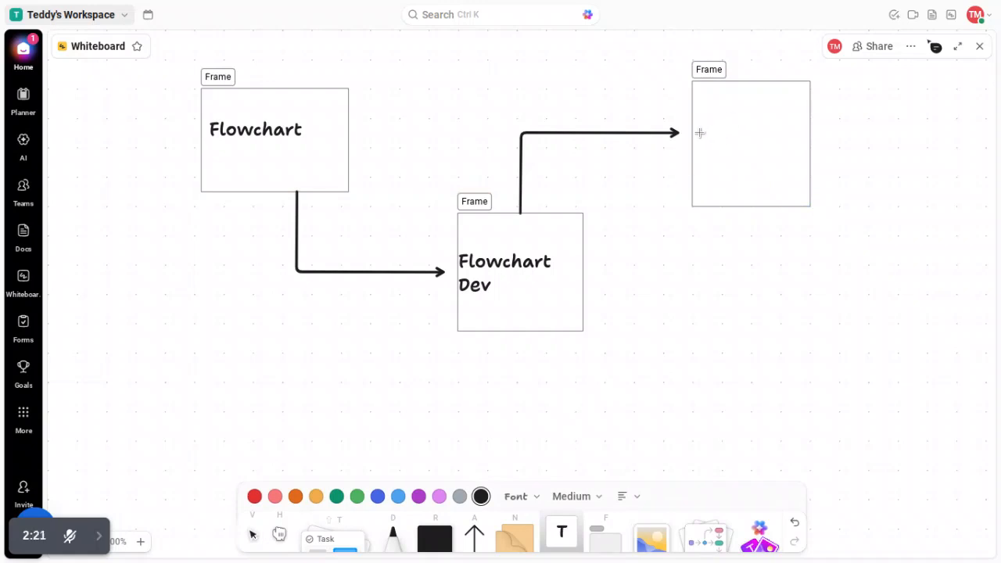
pyautogui.click(699, 133)
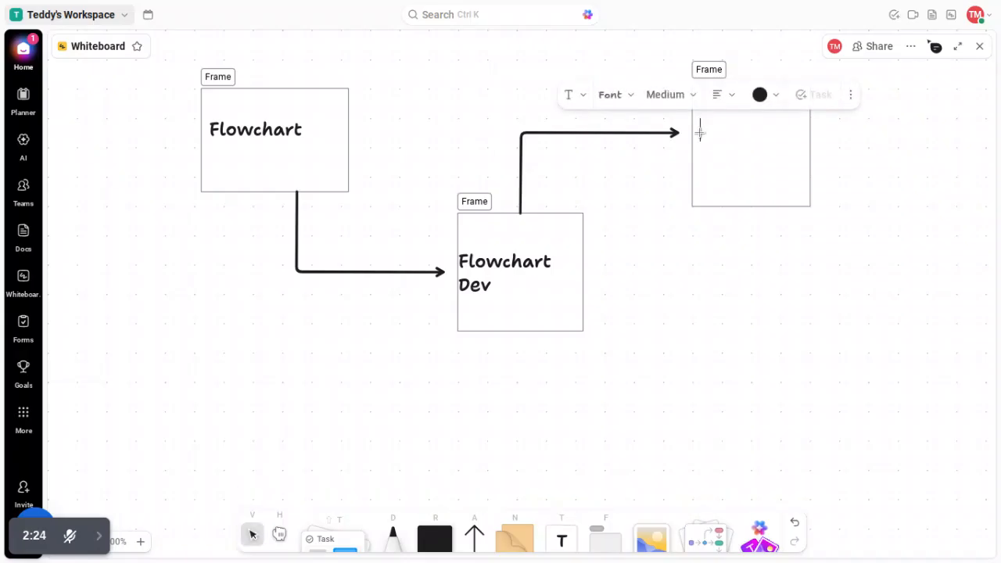
pyautogui.write('Flow')
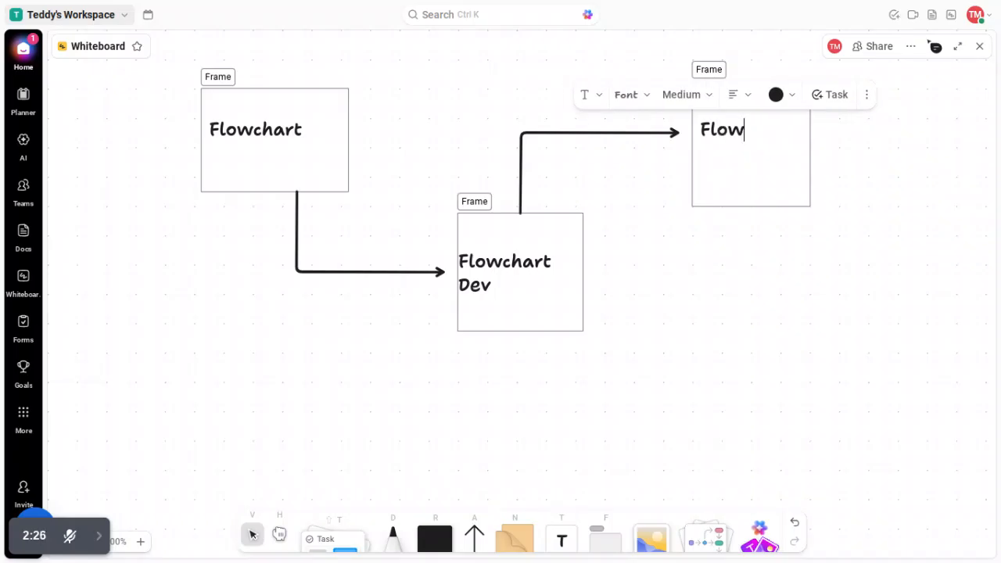
pyautogui.write('char')
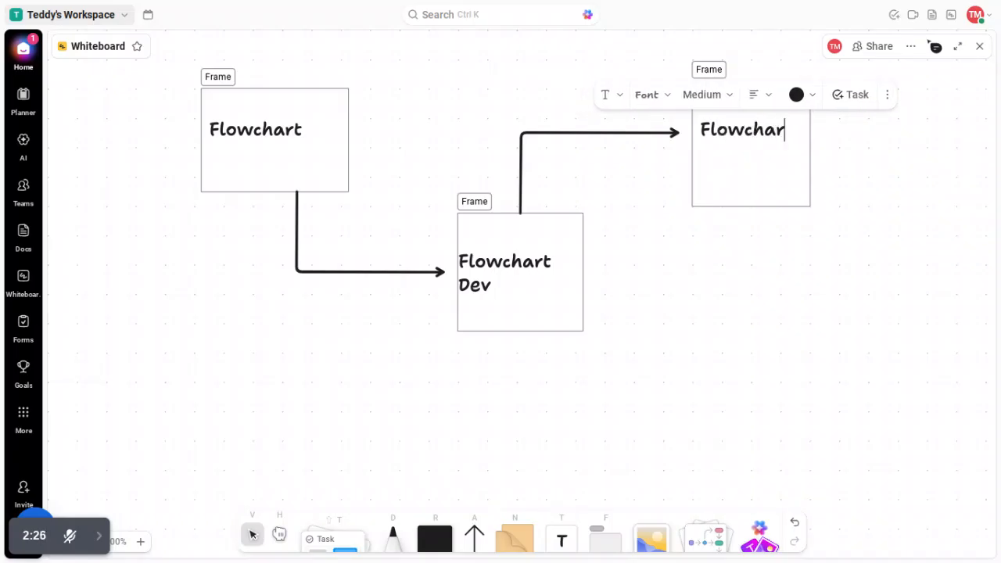
pyautogui.write('t')
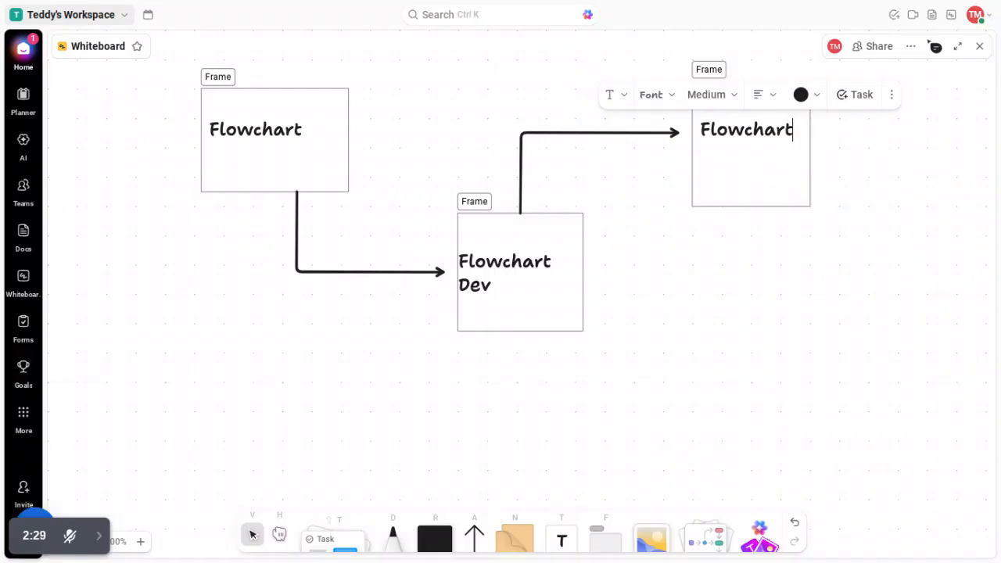
pyautogui.click(695, 262)
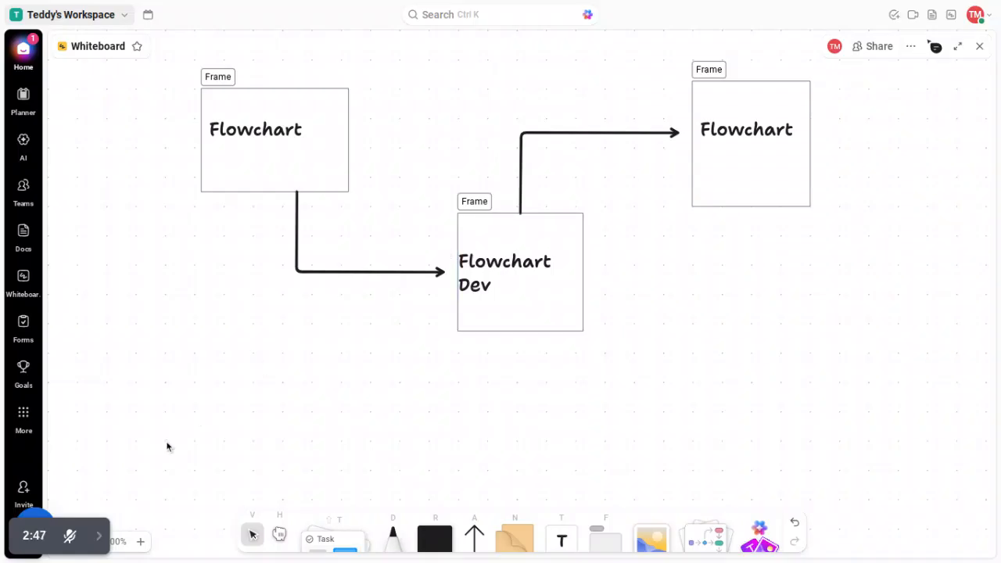
pyautogui.moveTo(91, 540)
pyautogui.click(95, 538)
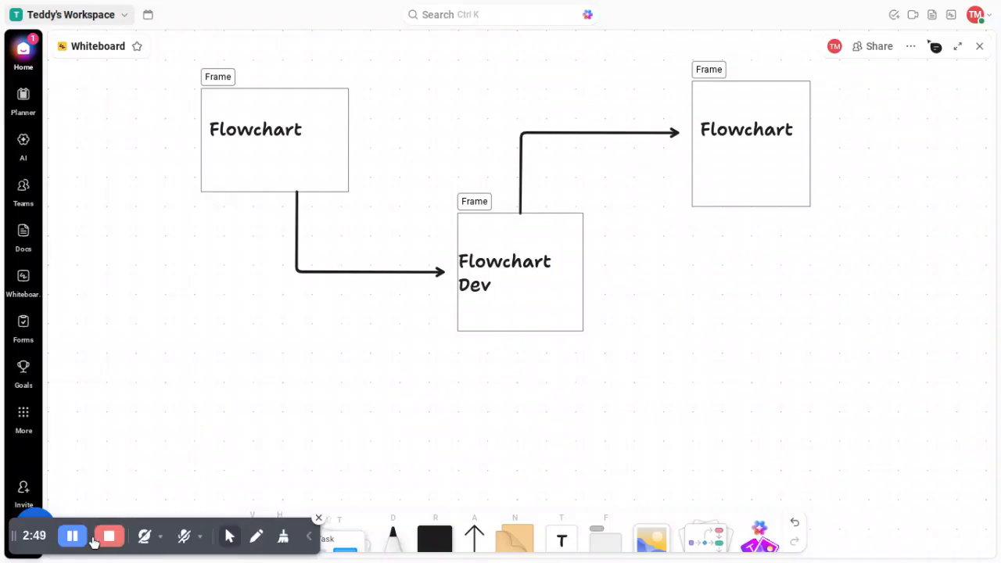